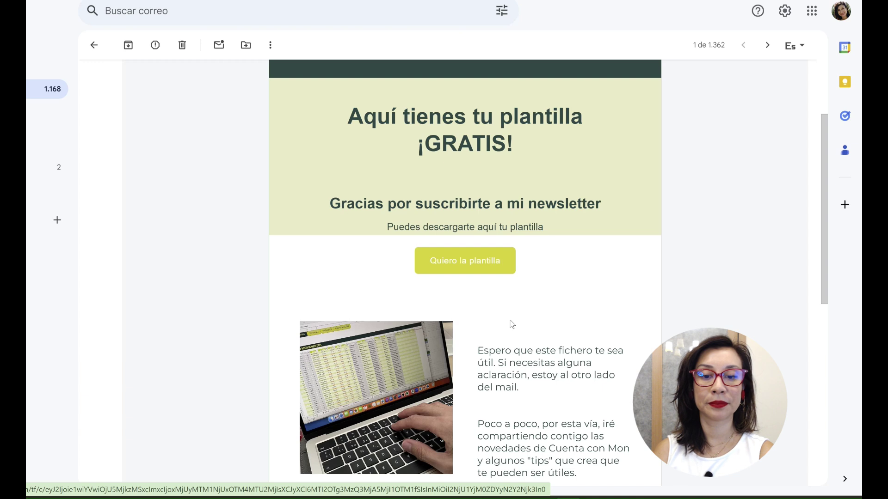
Read through the newsletter e-mail and open the free template from its "Quiero la plantilla" link
scroll(511, 323, down, 3)
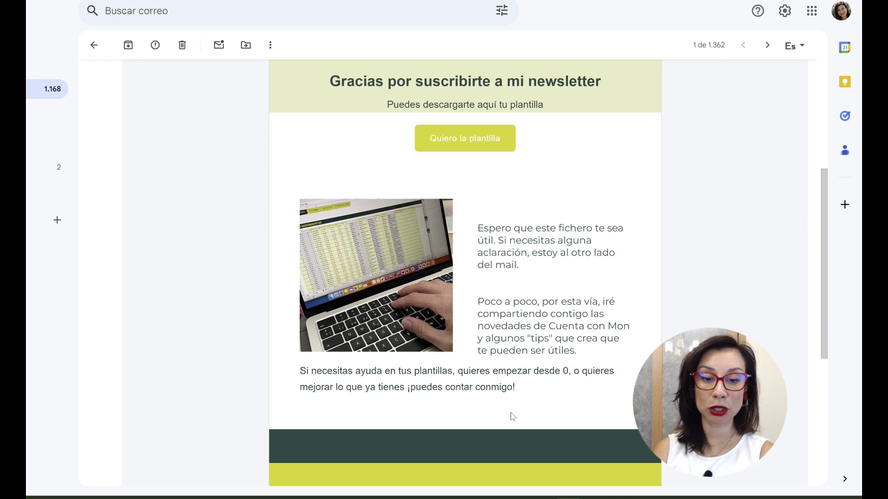
scroll(484, 330, down, 3)
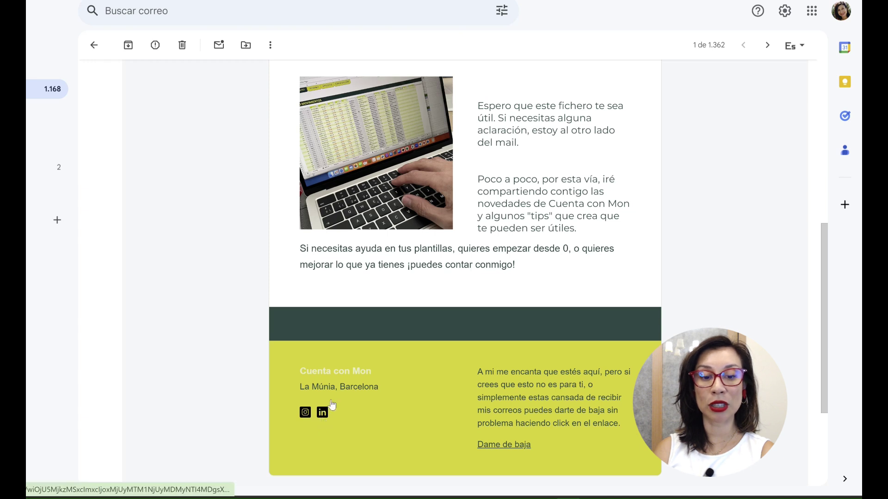
scroll(324, 423, up, 3)
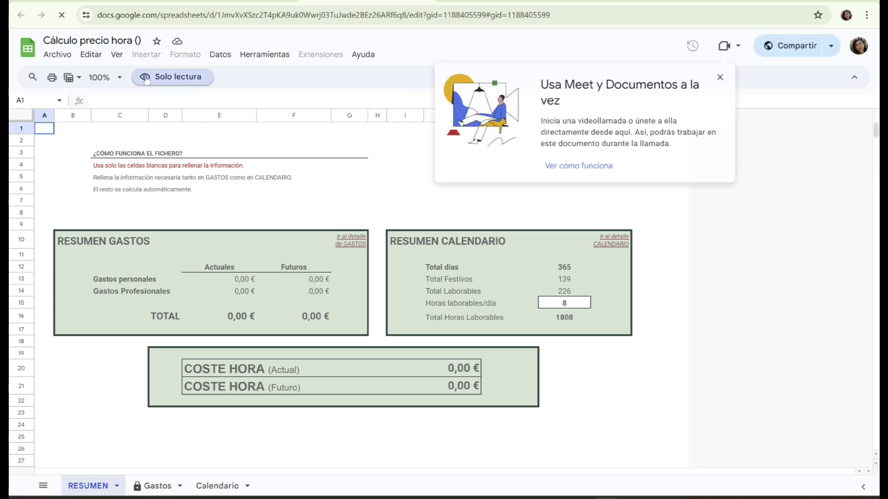
Make a copy of the "Cálculo precio hora ()" spreadsheet in Mi unidad, keeping the suggested name, and dismiss the feature announcements
click(719, 78)
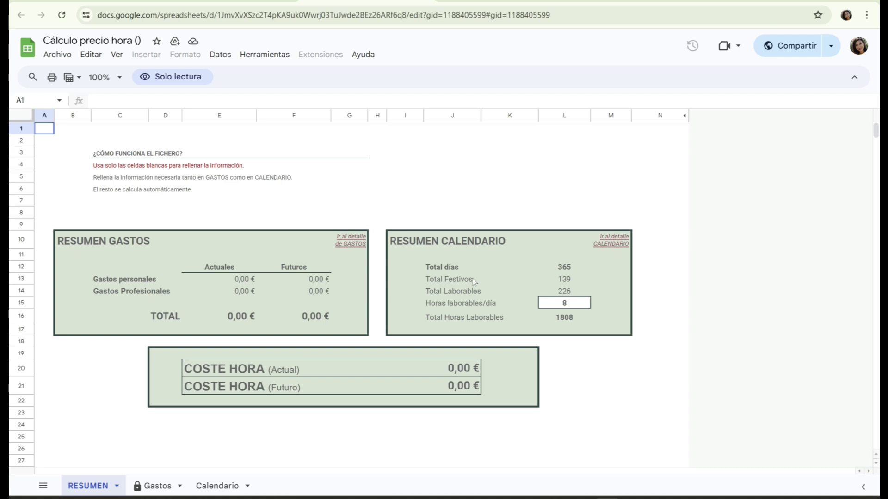
click(70, 55)
click(89, 131)
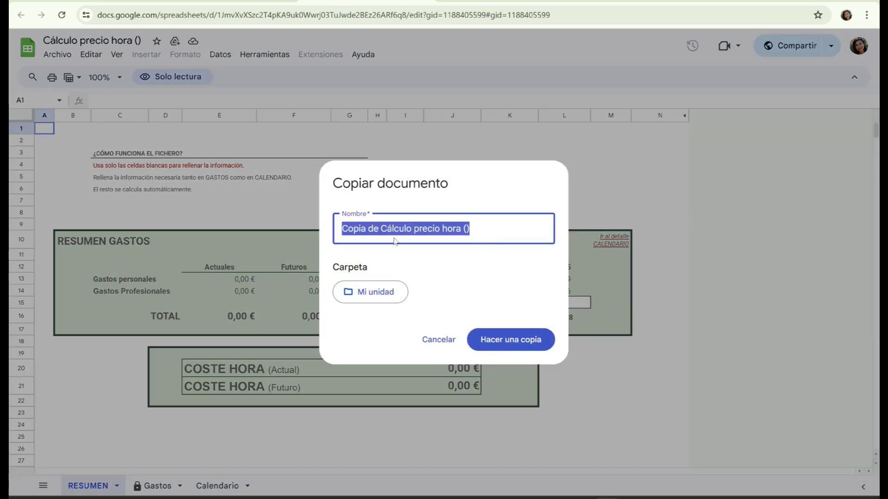
click(506, 341)
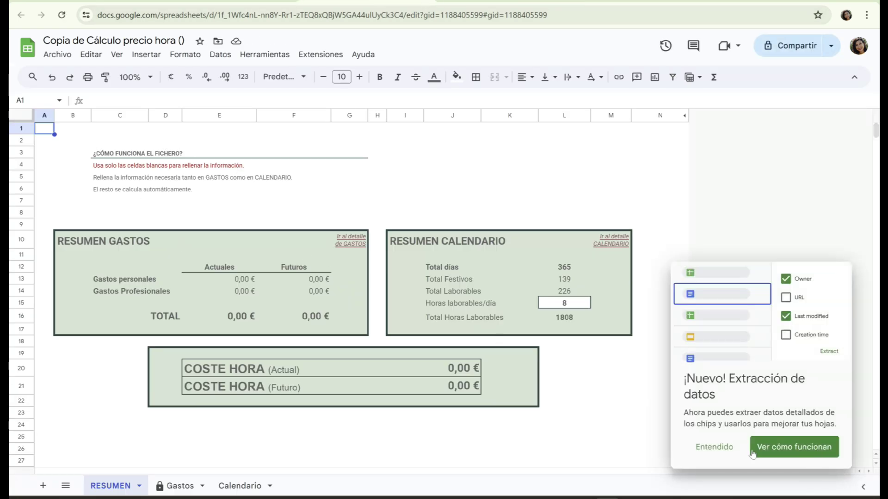
click(698, 439)
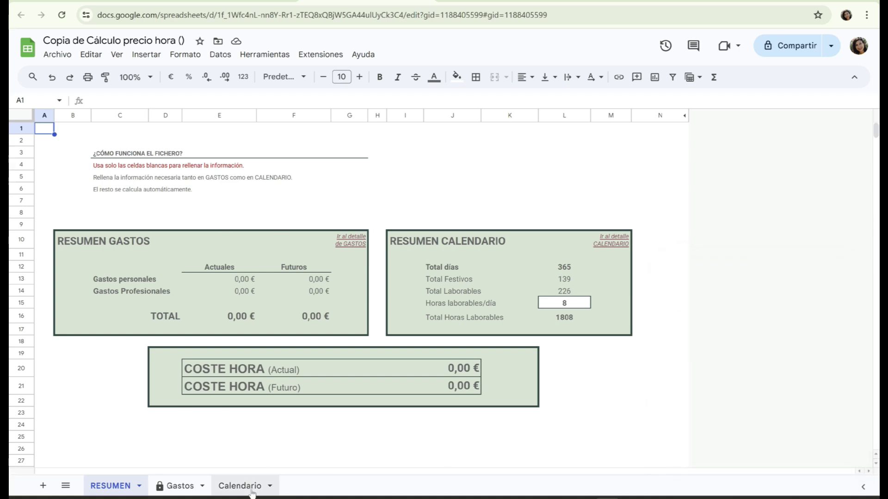
Look over the Gastos, RESUMEN and Calendario sheets, and inspect the full list of expense rows in Gastos
click(177, 489)
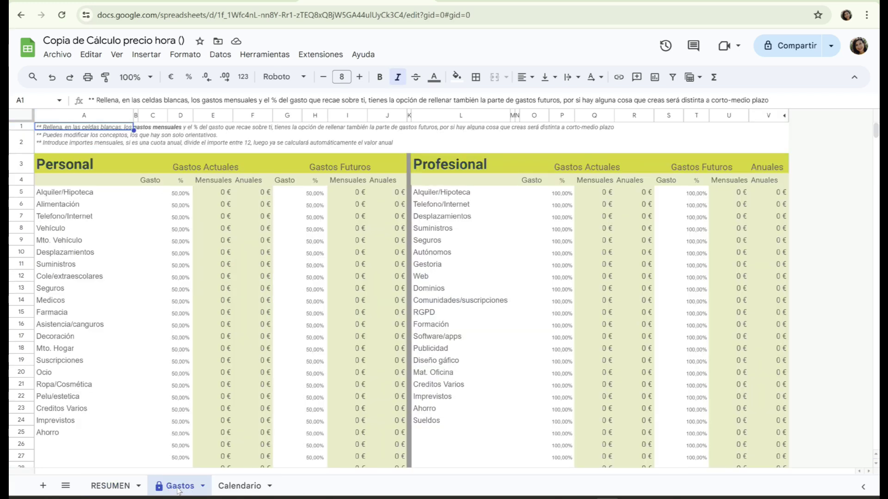
click(110, 487)
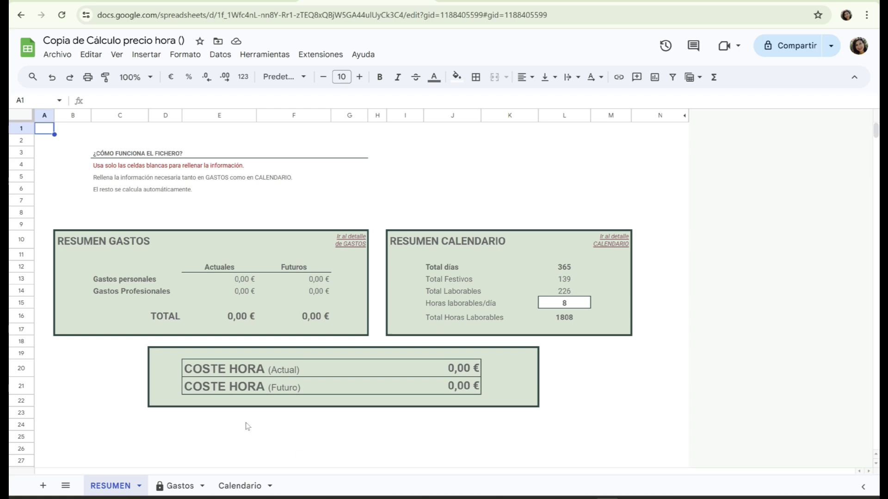
click(216, 491)
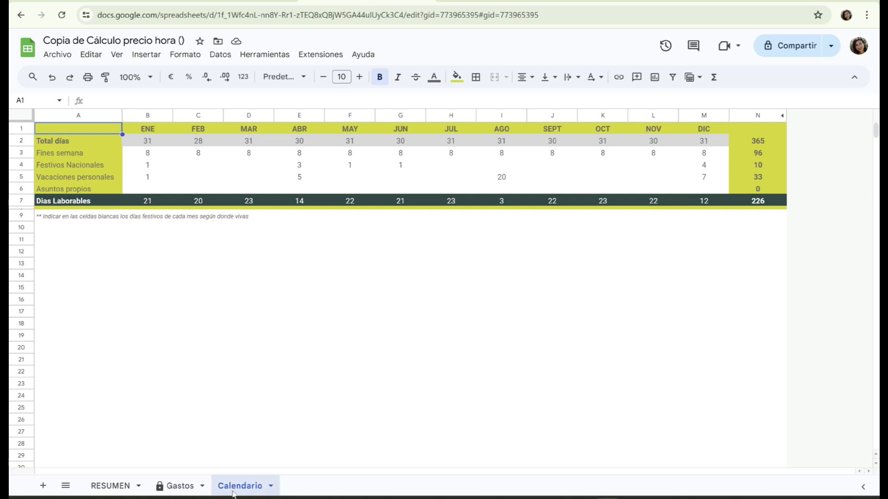
click(176, 485)
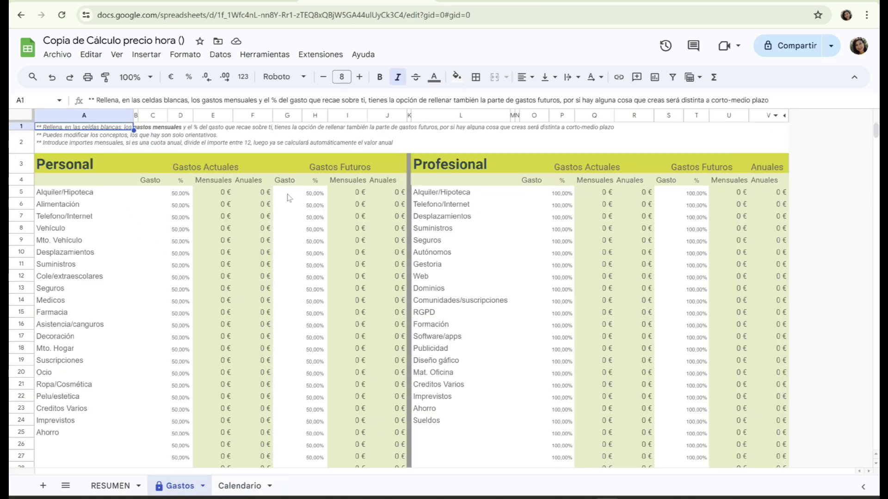
scroll(498, 310, down, 2)
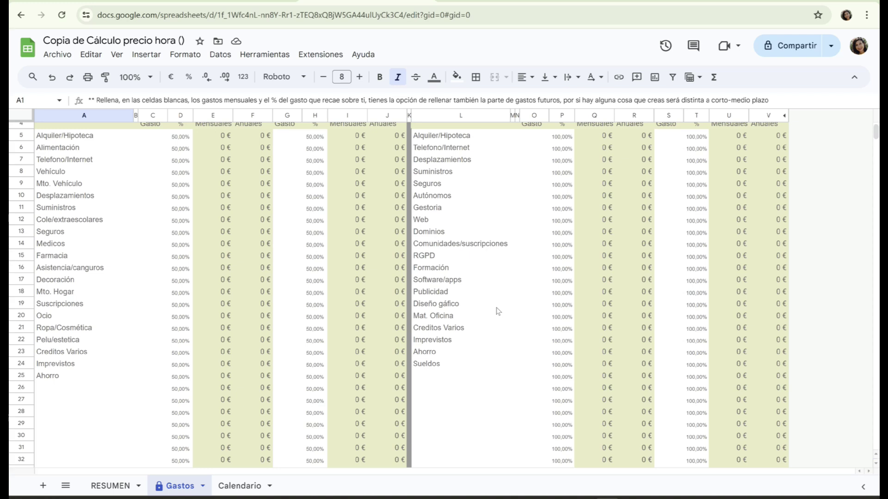
scroll(561, 282, up, 2)
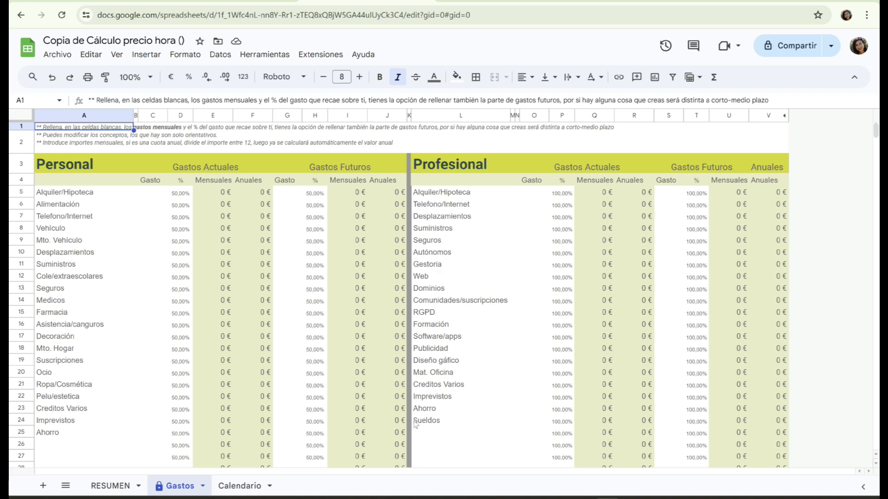
Examine the Profesional current-expense amount cells down to Sueldos and the blank row available below for extra concepts
click(539, 214)
key(Up)
key(Up)
key(Down)
key(Down)
key(Down)
key(Down)
key(Down)
key(Down)
key(Down)
key(Down)
key(Down)
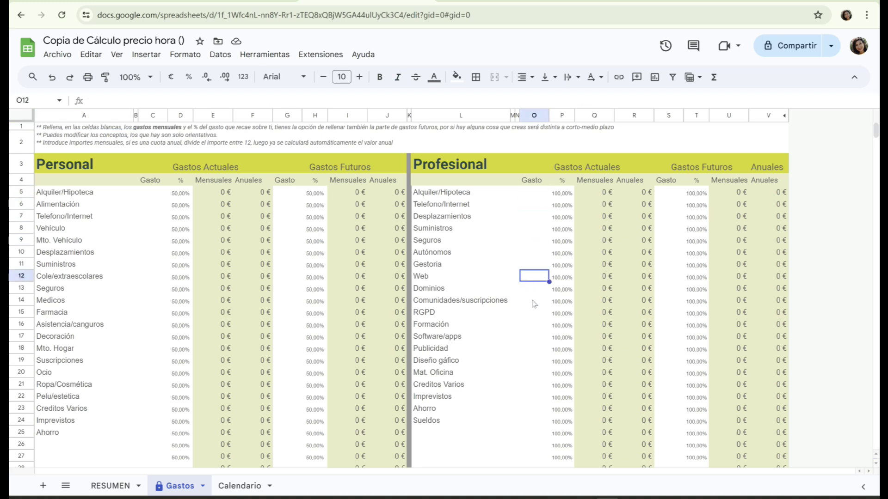
click(528, 325)
click(527, 360)
click(526, 384)
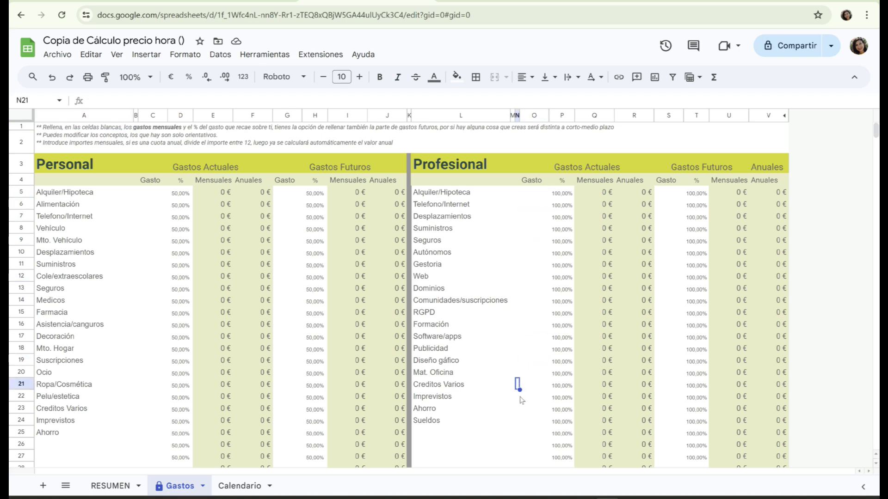
click(525, 420)
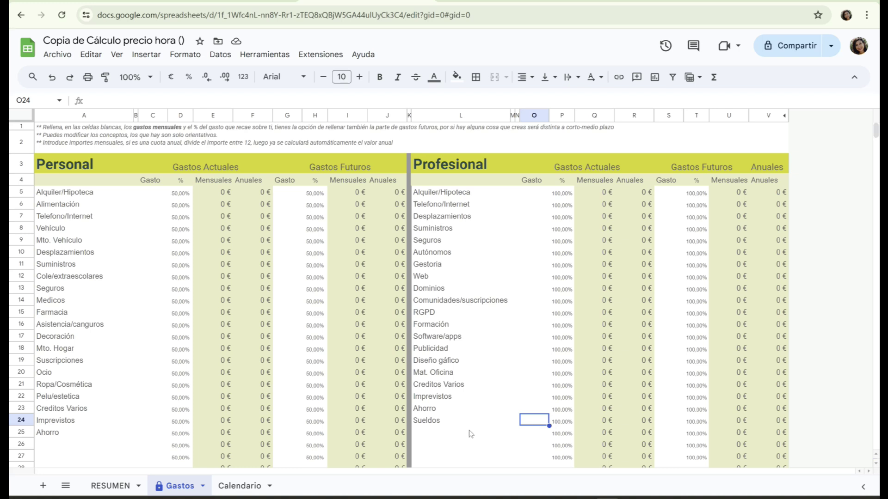
click(435, 433)
click(537, 435)
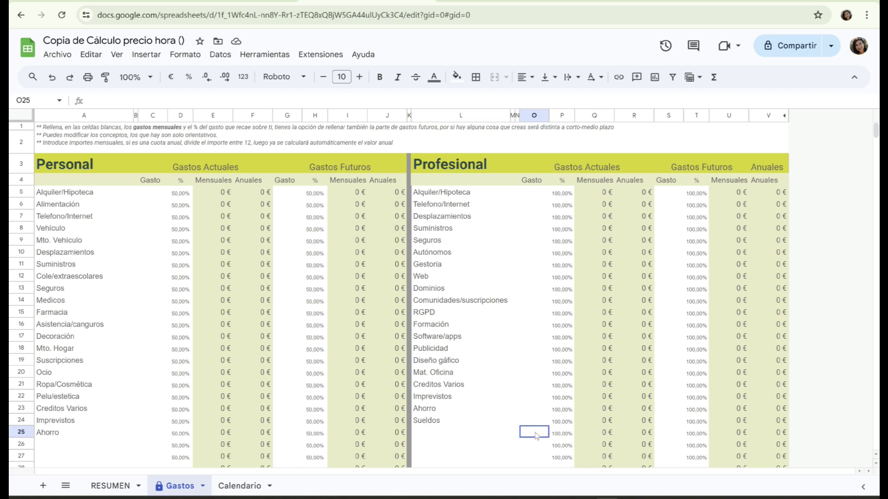
click(448, 433)
click(545, 434)
Review the Personal expense concepts from Alquiler/Hipoteca to Decoración in the Gastos sheet
click(120, 195)
click(121, 204)
click(107, 218)
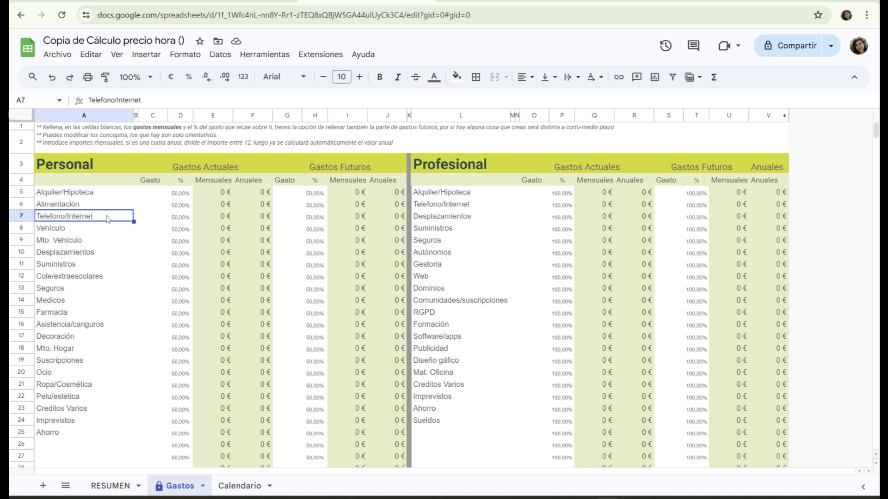
click(74, 231)
click(90, 206)
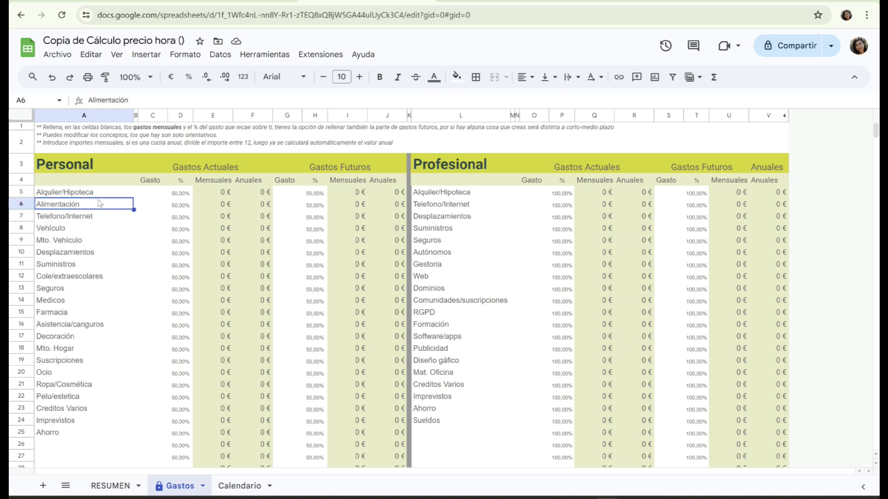
click(100, 222)
click(100, 232)
click(99, 250)
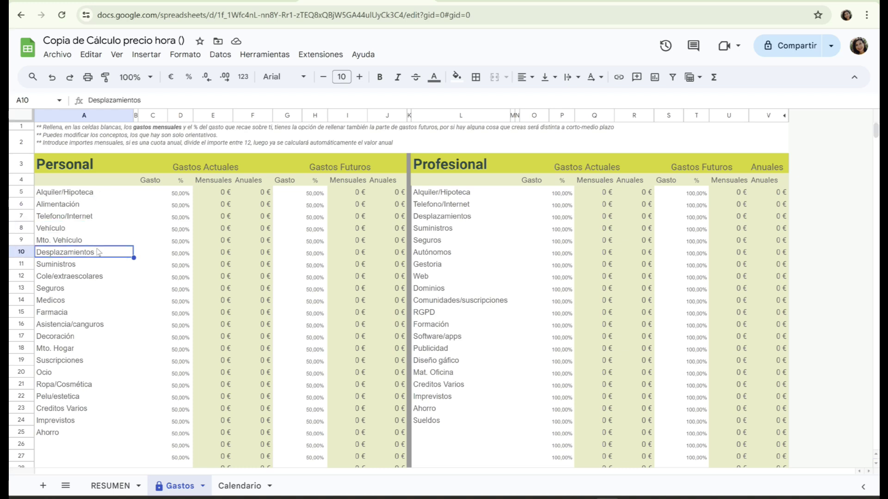
click(98, 268)
click(110, 281)
click(109, 296)
click(110, 299)
click(106, 316)
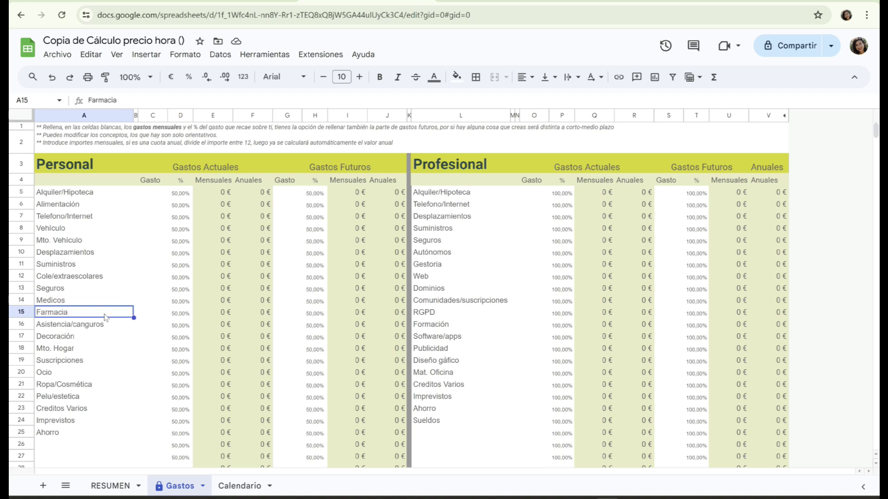
click(108, 327)
click(99, 336)
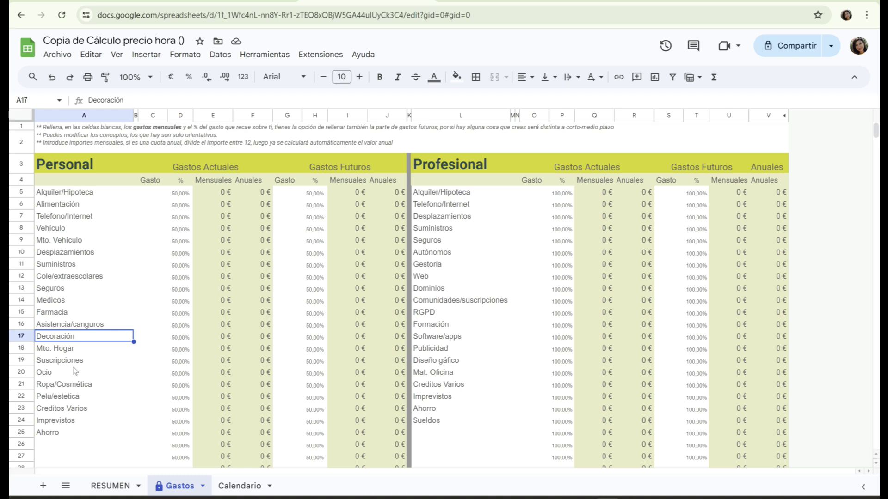
Review the remaining Personal concepts, such as Ropa/Cosmética, Ocio and Ahorro, and the Profesional Sueldos row with its amount cell
click(74, 385)
click(69, 398)
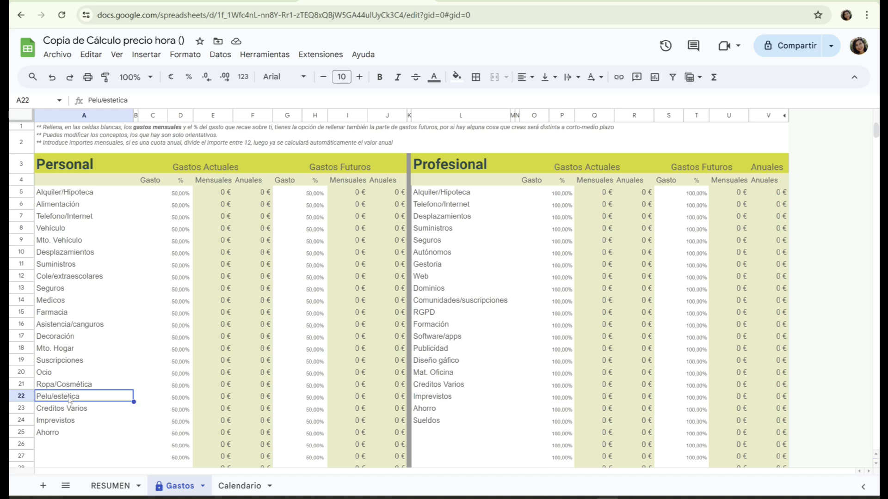
click(64, 374)
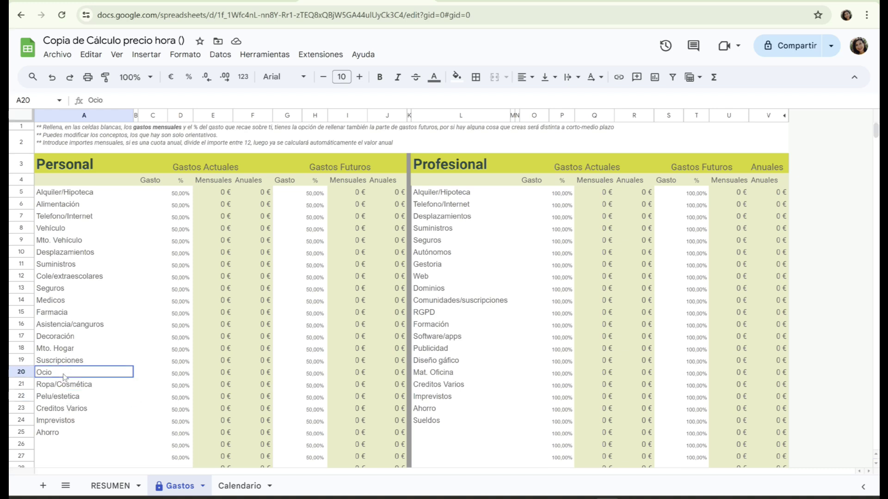
click(86, 341)
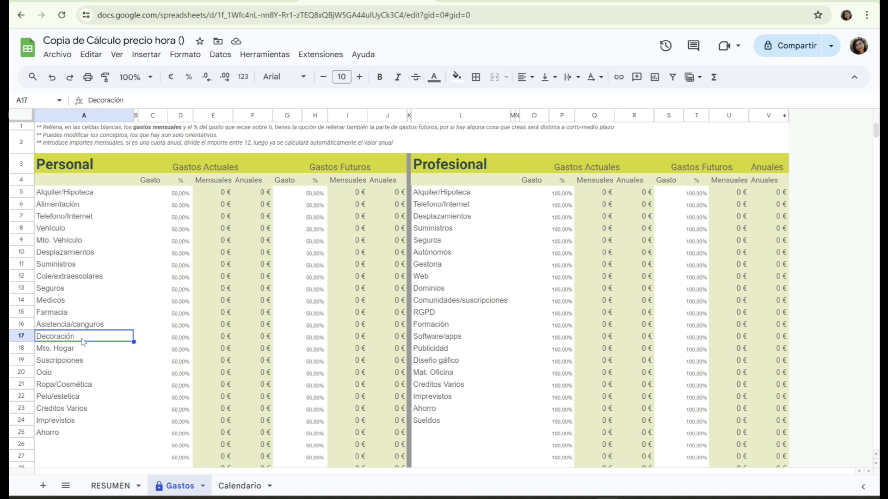
click(73, 442)
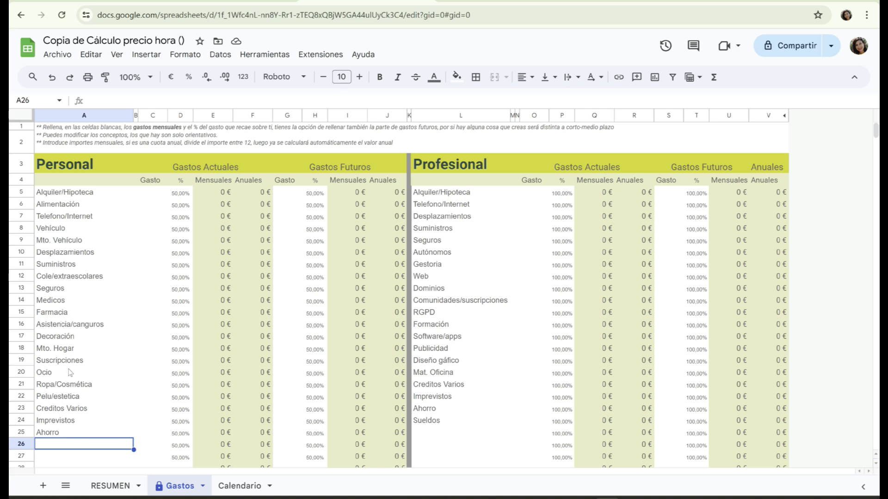
click(64, 408)
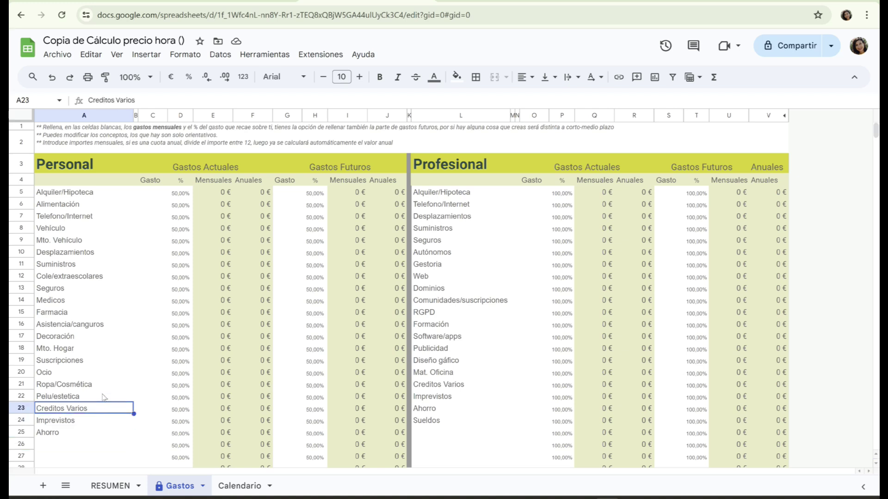
click(70, 366)
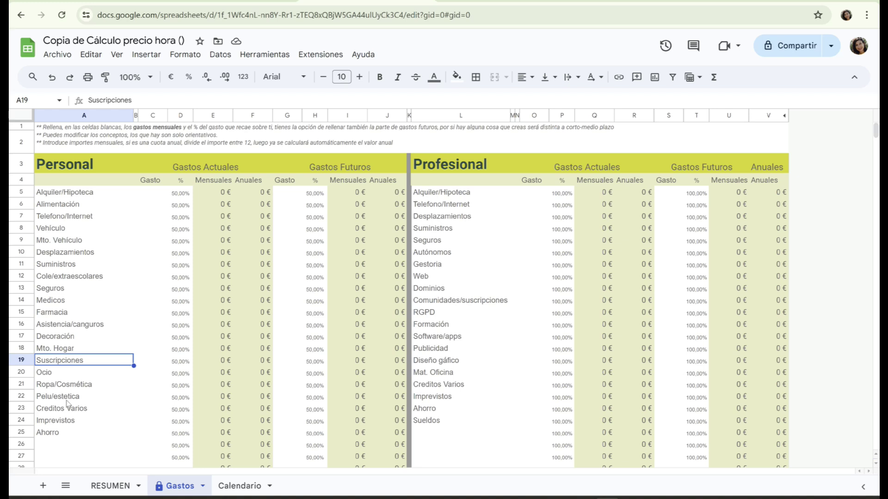
click(68, 434)
click(58, 340)
click(63, 290)
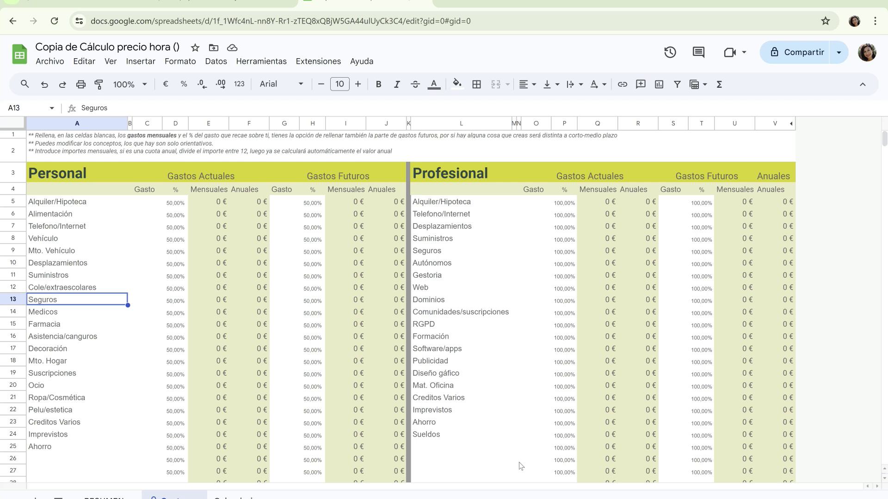
click(494, 437)
click(542, 438)
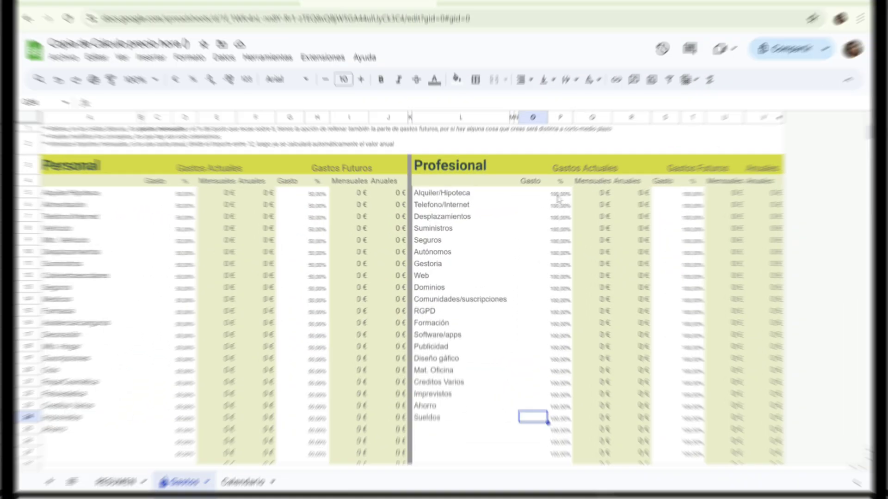
Set August's Vacaciones personales to 15 days in the Calendario sheet and return to the Gastos sheet
click(243, 482)
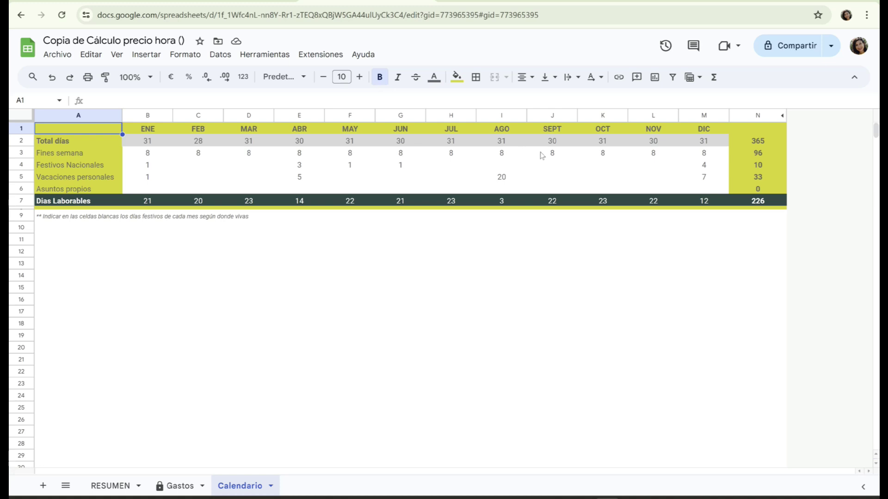
click(509, 184)
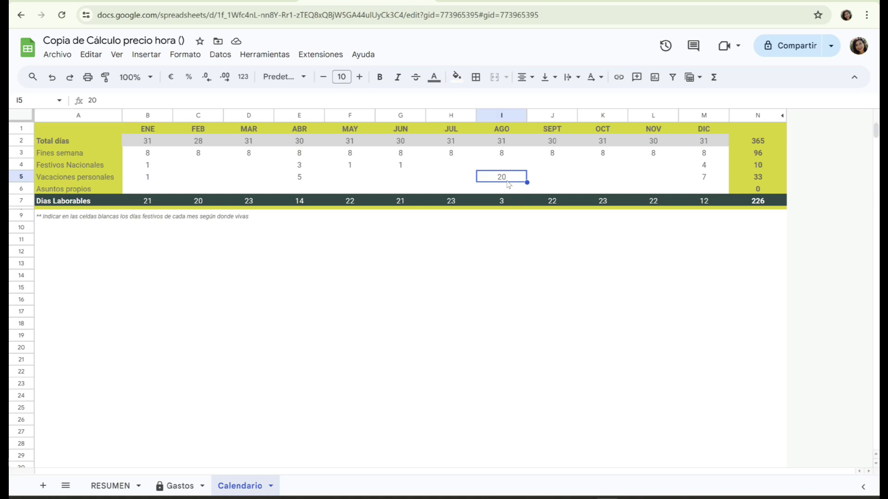
key(Return)
key(BackSpace)
key(BackSpace)
text(15)
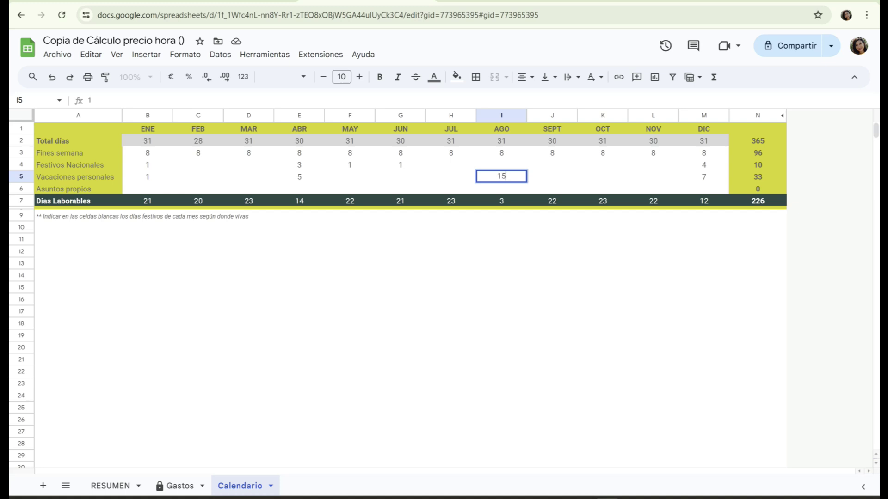
key(Return)
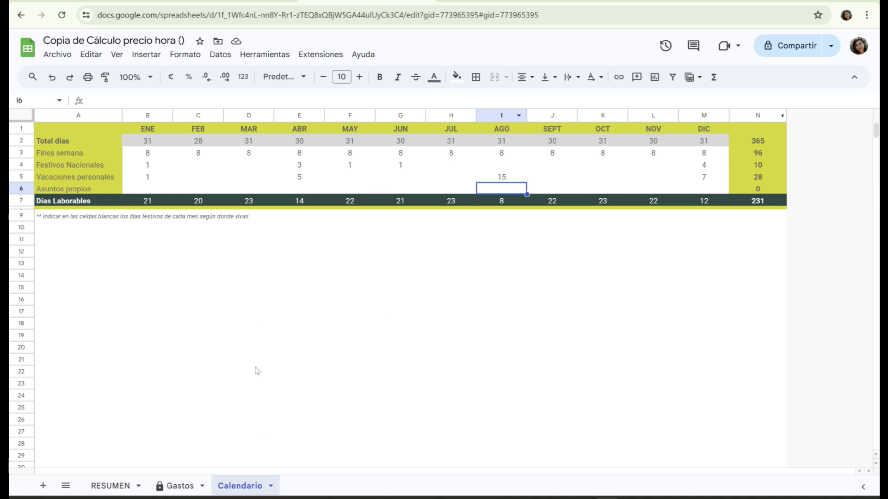
click(209, 485)
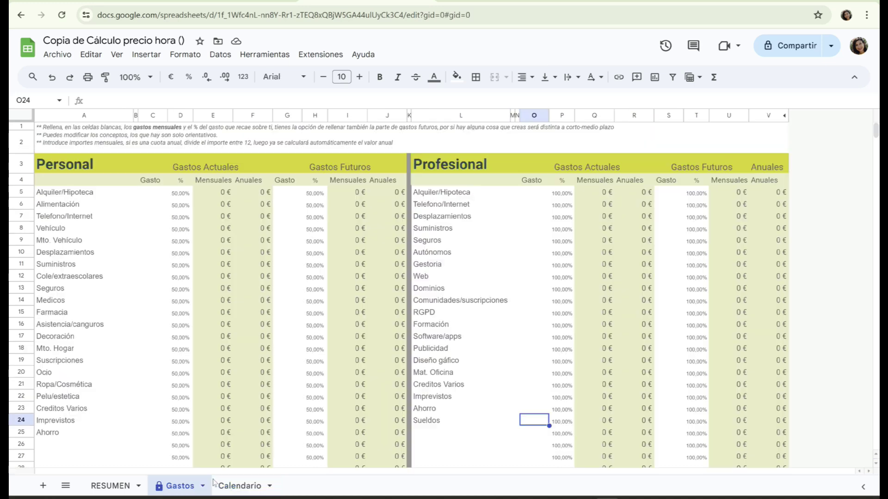
Set the Profesional current monthly expense for Alquiler/Hipoteca to 150 € in the Gastos sheet
click(538, 191)
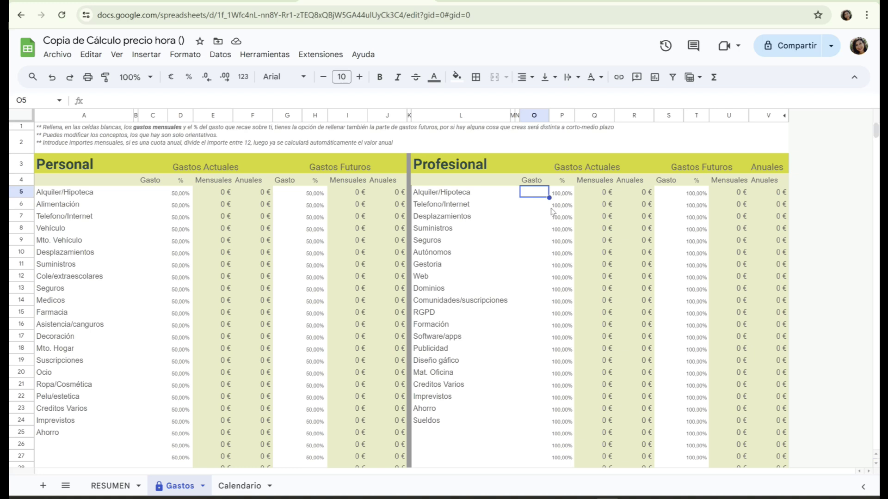
click(563, 200)
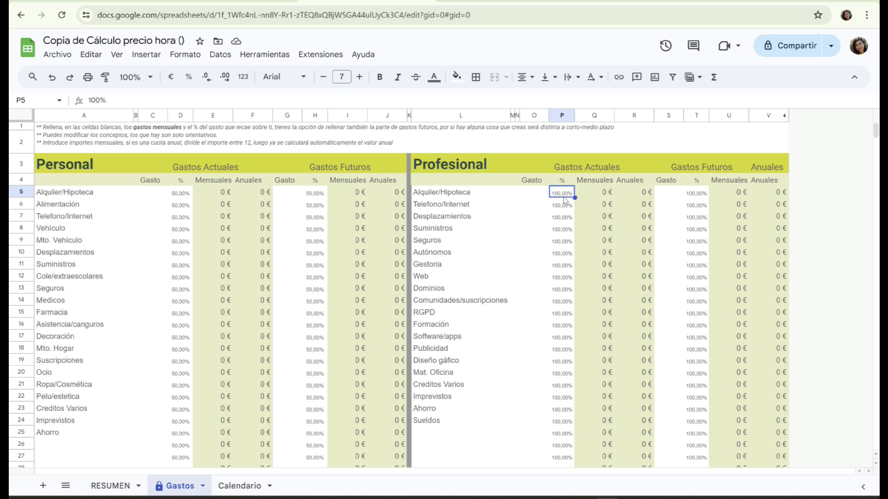
click(537, 196)
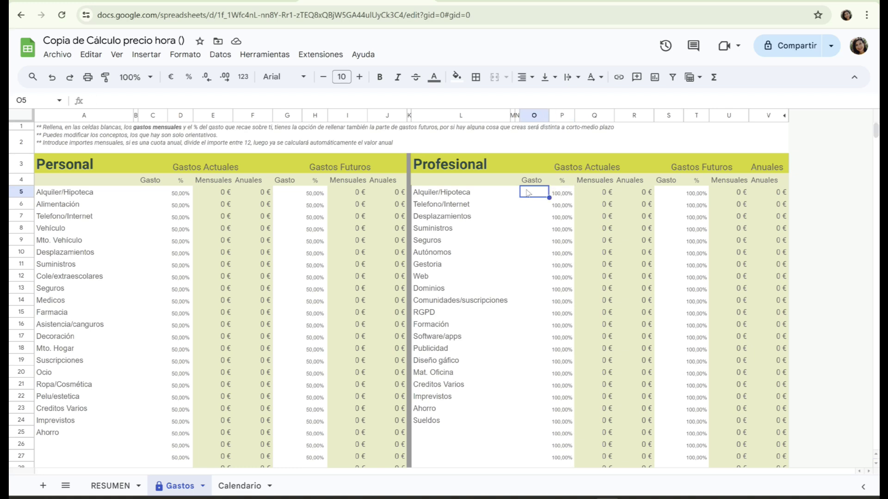
key(Return)
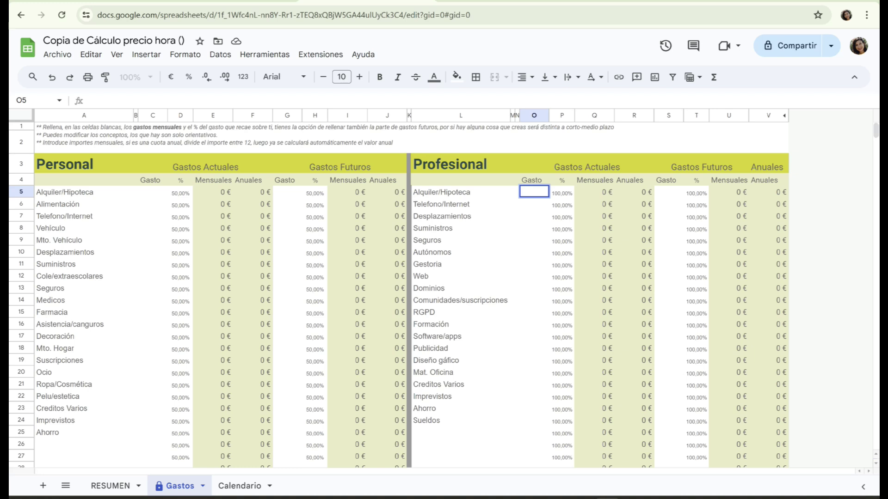
text(50)
key(Return)
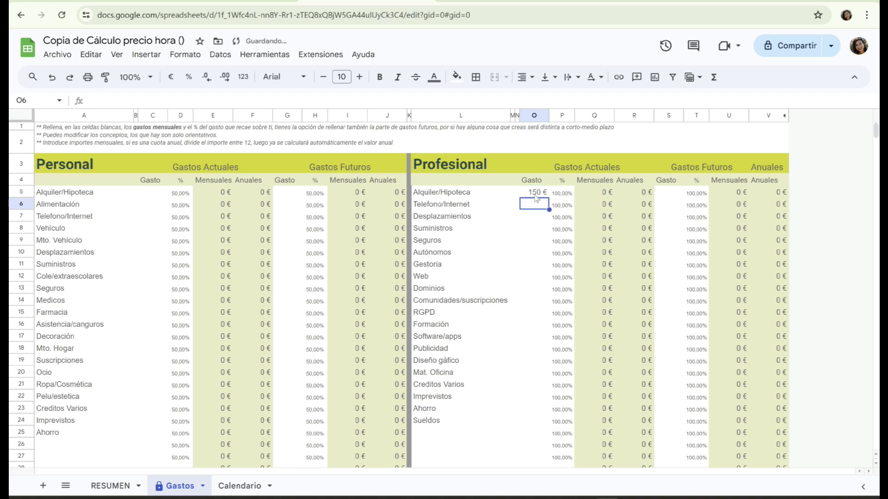
click(539, 194)
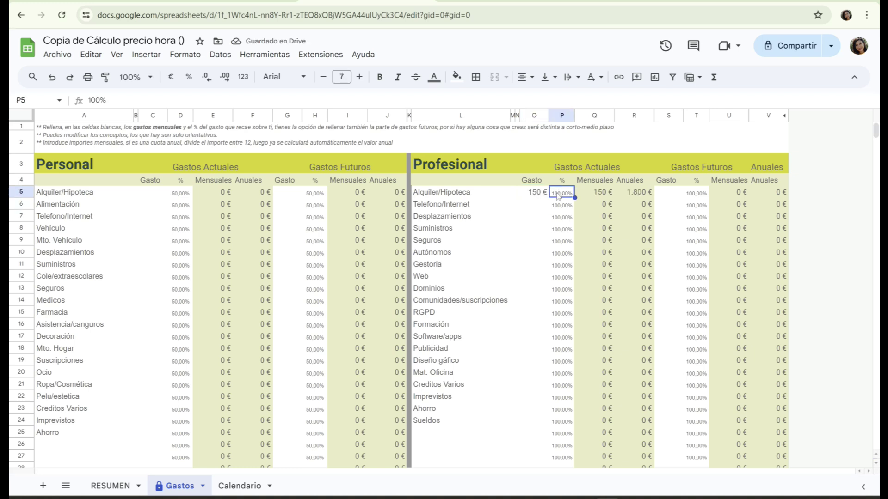
click(538, 202)
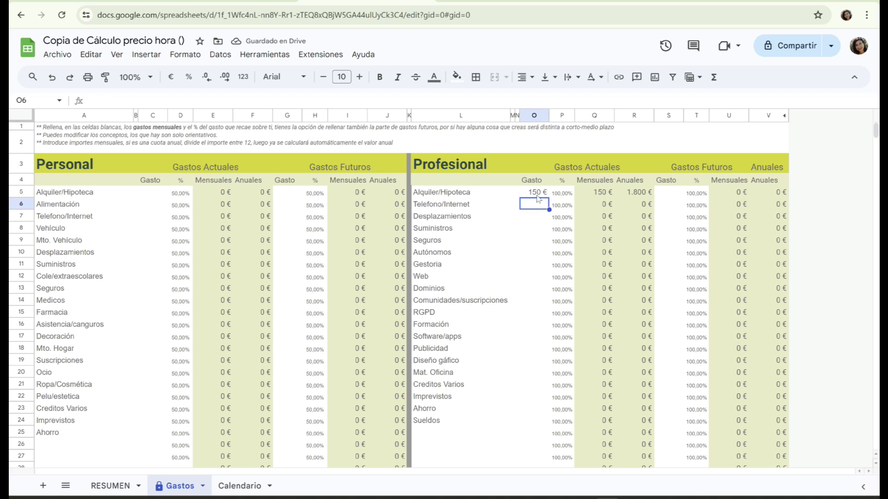
click(537, 194)
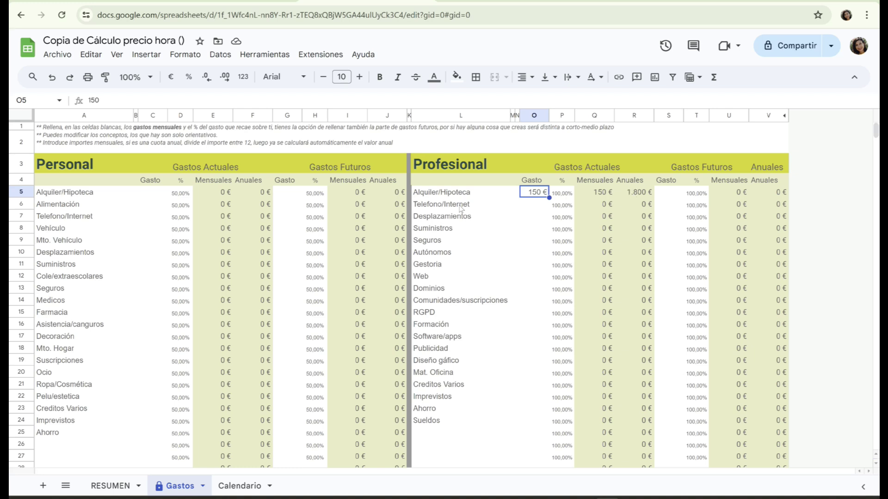
Set the Profesional current monthly expenses to 20 € for Telefono/Internet and 50 € for Desplazamientos
click(539, 211)
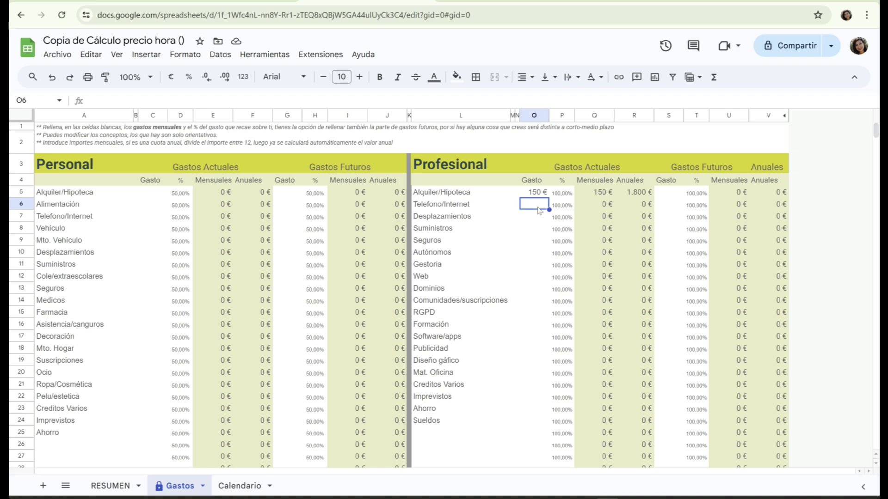
key(Return)
text(0)
click(539, 218)
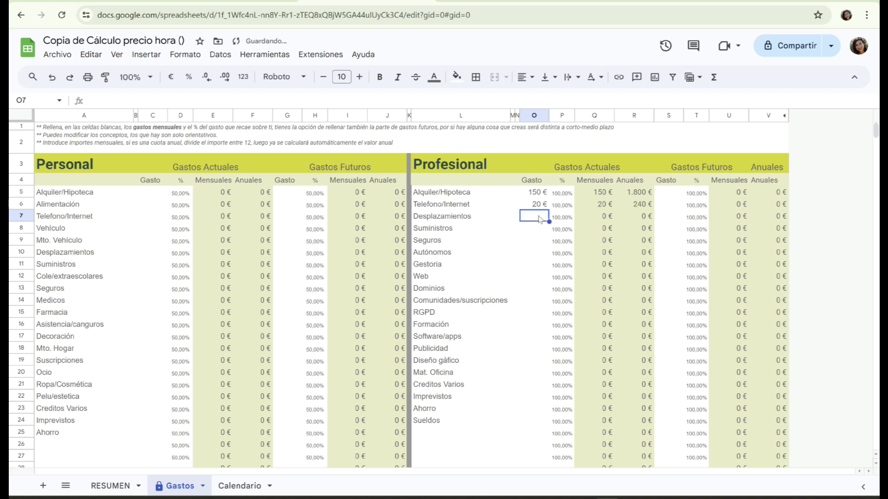
key(Return)
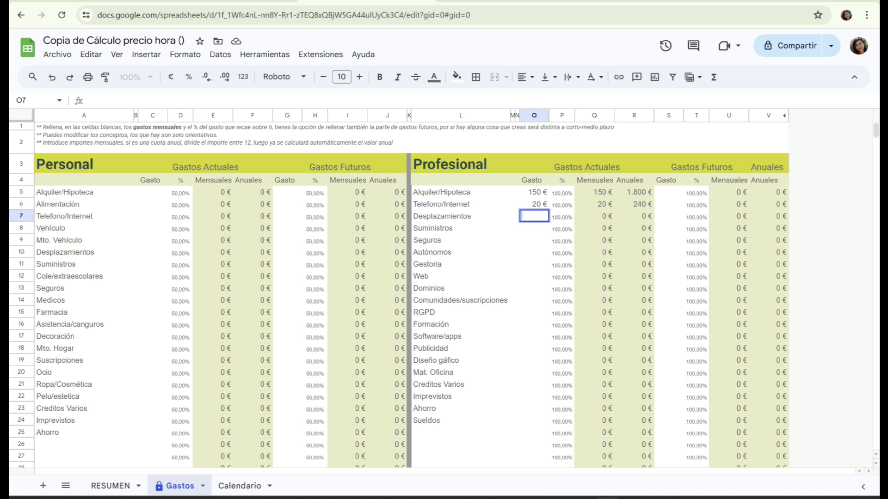
text(50)
key(Return)
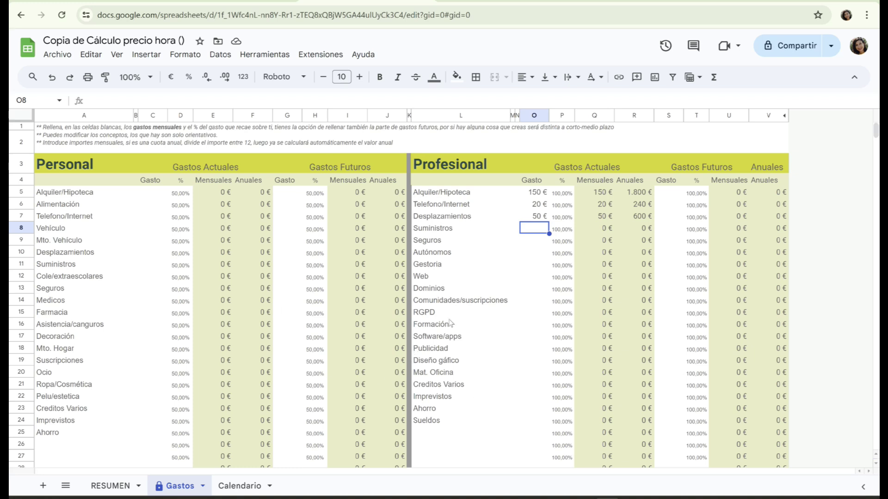
Replace the Profesional concept Suministros with Patronista
double_click(451, 227)
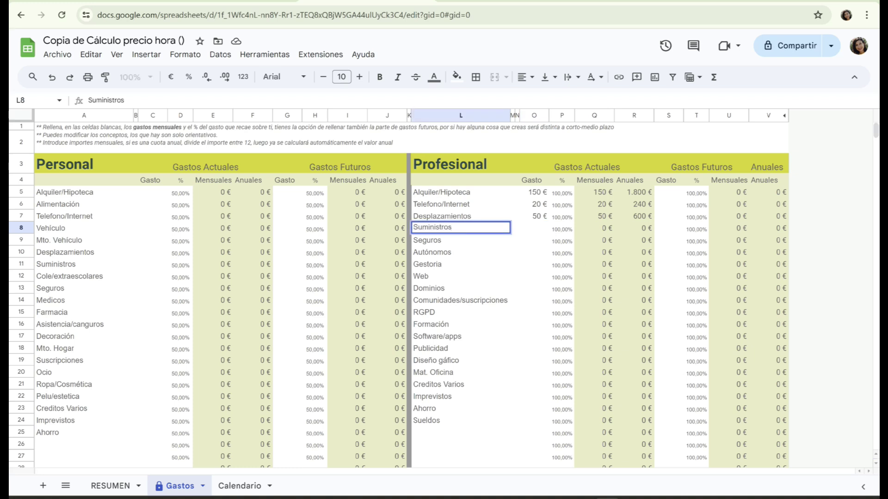
key(BackSpace)
key(BackSpace)
key(BackSpace)
key(BackSpace)
key(BackSpace)
key(BackSpace)
key(BackSpace)
key(BackSpace)
key(BackSpace)
key(BackSpace)
key(BackSpace)
text(Patrones)
key(BackSpace)
key(BackSpace)
text(sista)
key(Return)
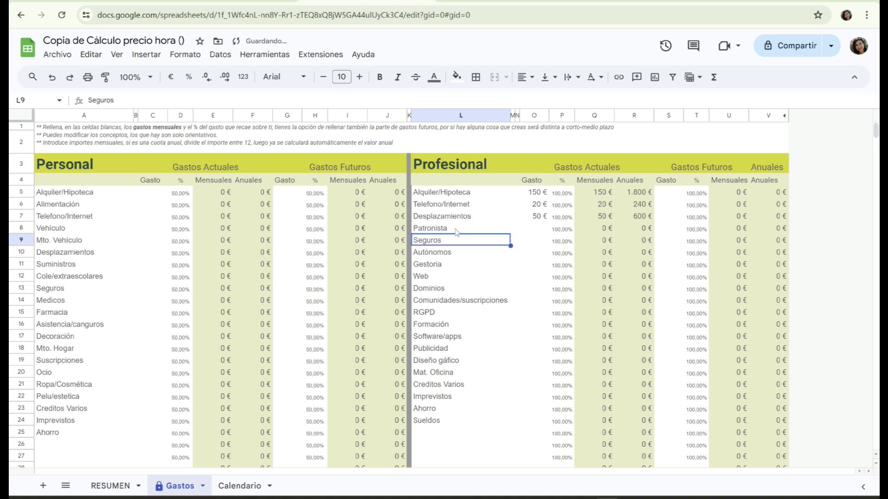
Set the current monthly expense for the Profesional concept Patronista to 200 €
click(538, 229)
key(Return)
text(200)
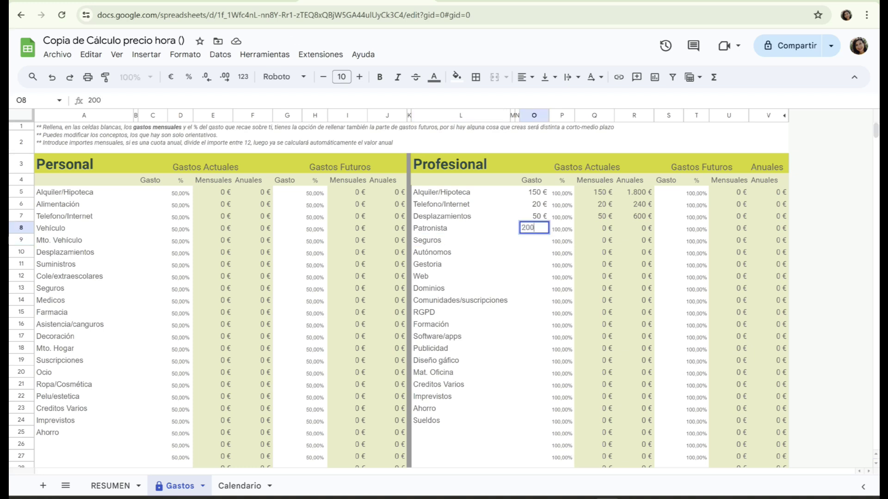
key(Return)
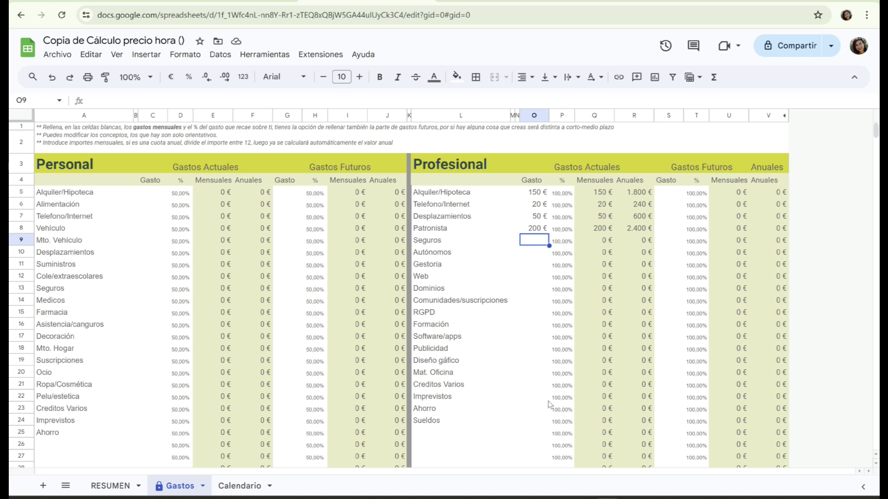
Set the Profesional current monthly expense for Sueldos to 2.000 €
click(532, 421)
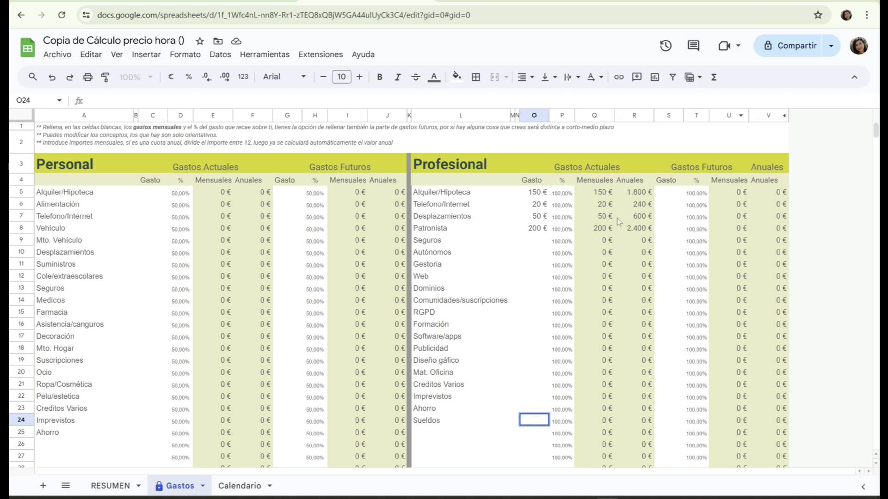
text(2.000)
key(Return)
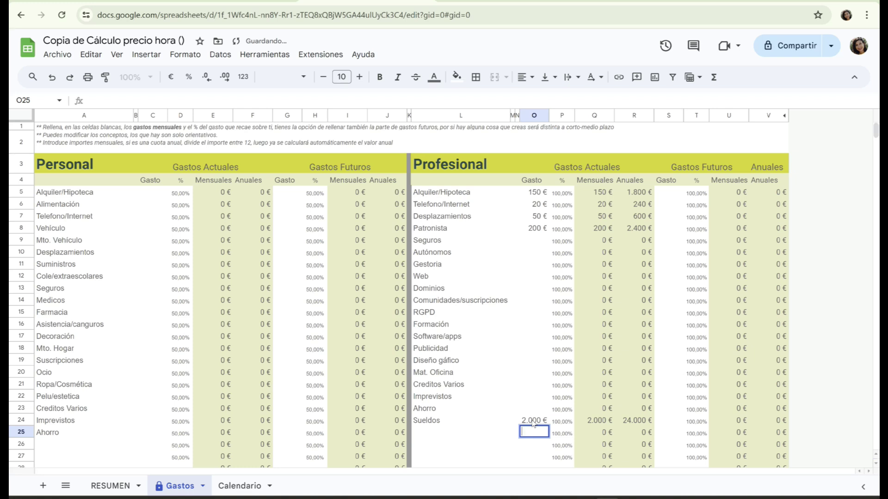
click(533, 423)
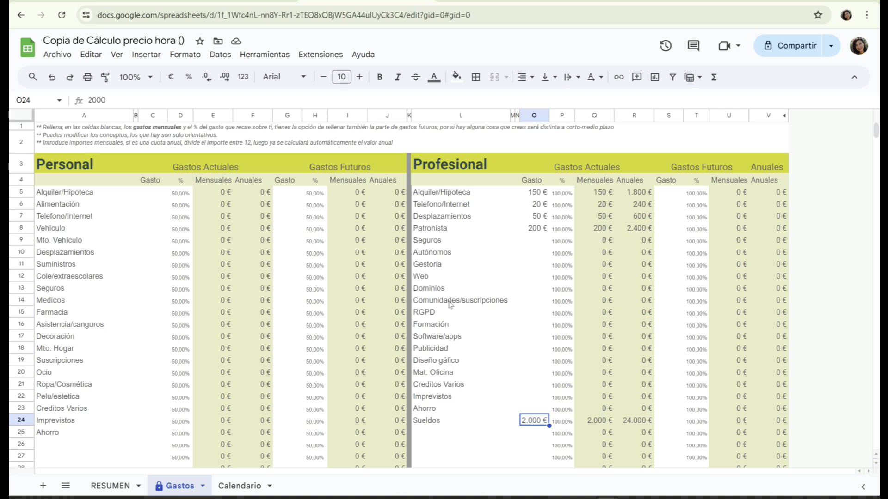
Set the Profesional current monthly expense for Formación to 80 €
click(517, 325)
click(534, 325)
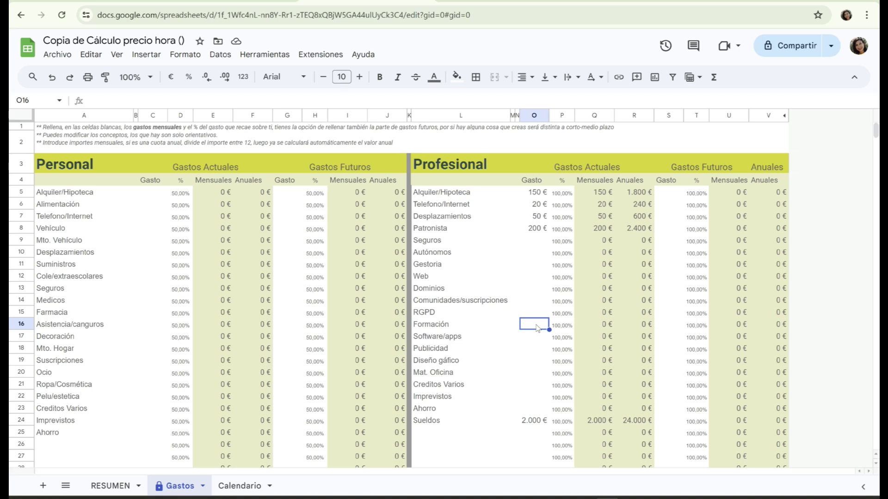
key(Return)
text(80)
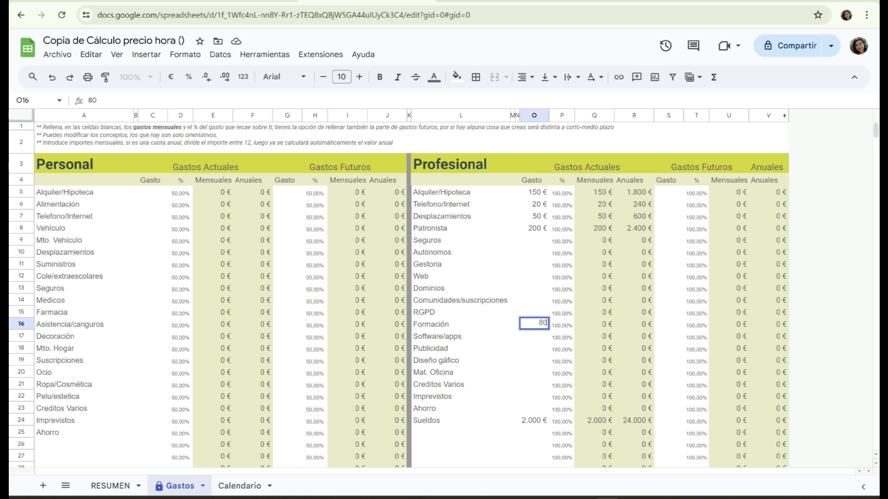
key(Return)
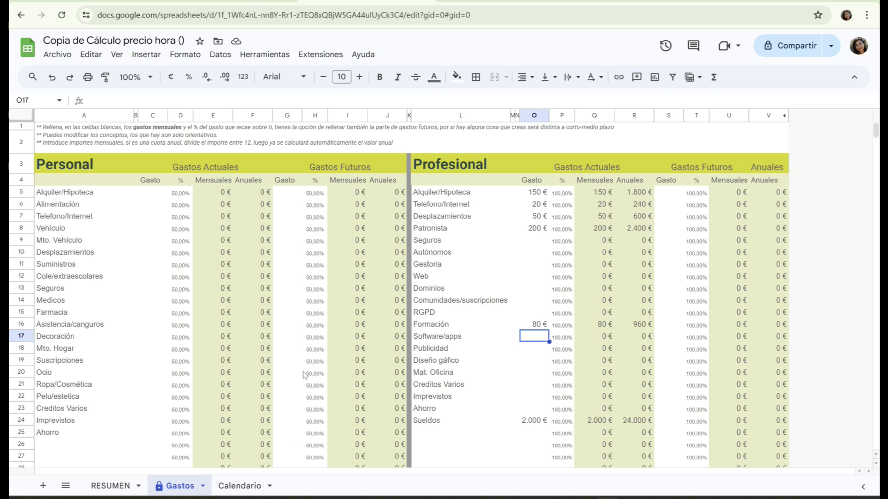
Examine the current COSTE HORA result in the RESUMEN sheet and review the expense rows behind it in the Gastos sheet
click(110, 486)
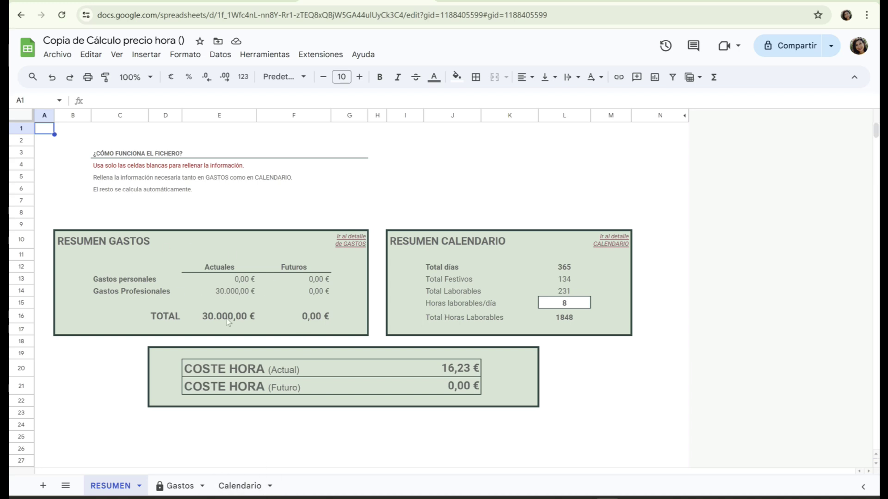
click(454, 373)
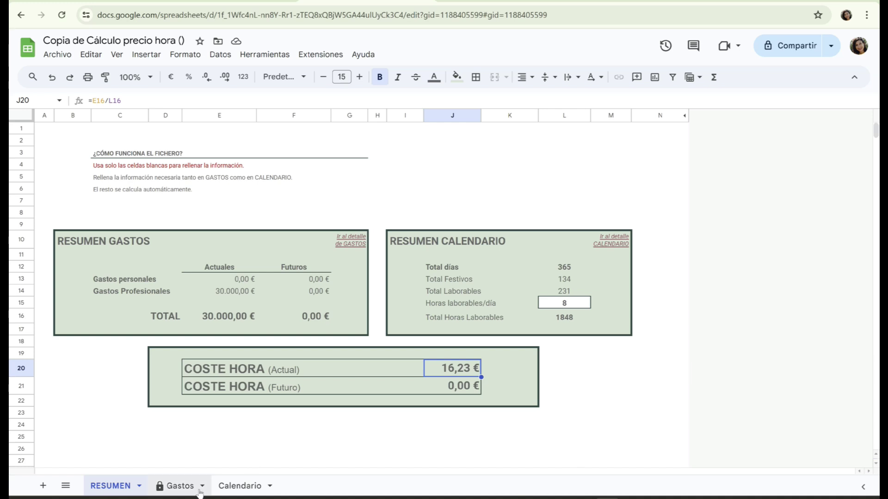
click(180, 487)
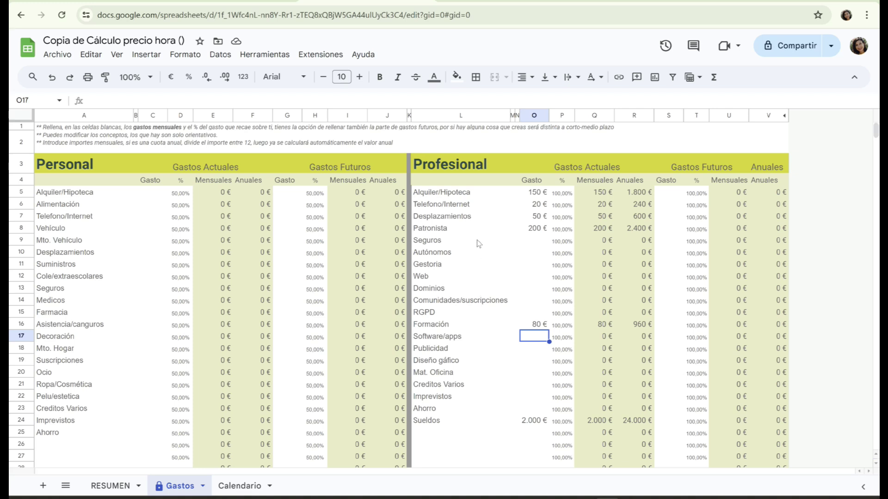
scroll(478, 243, down, 3)
scroll(479, 246, up, 3)
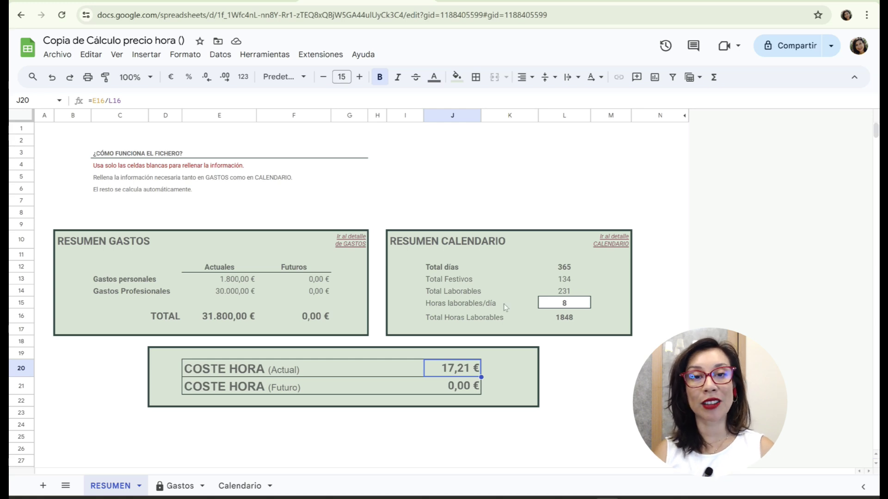
click(572, 388)
click(464, 378)
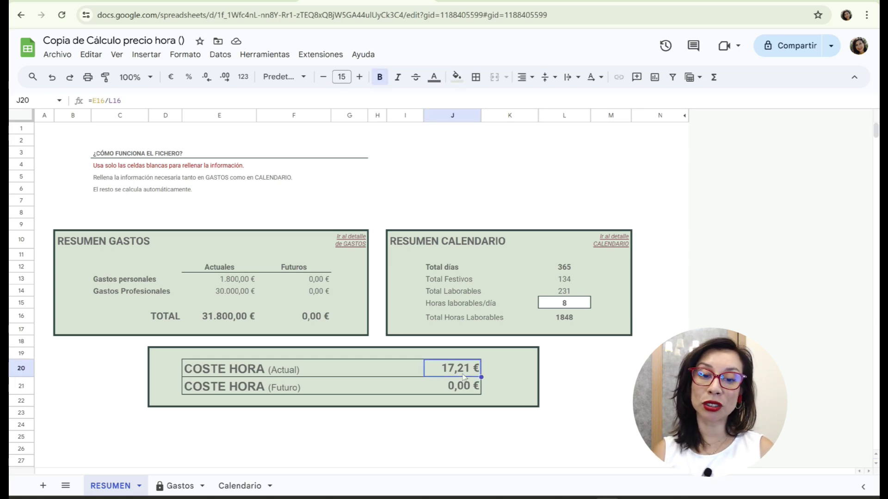